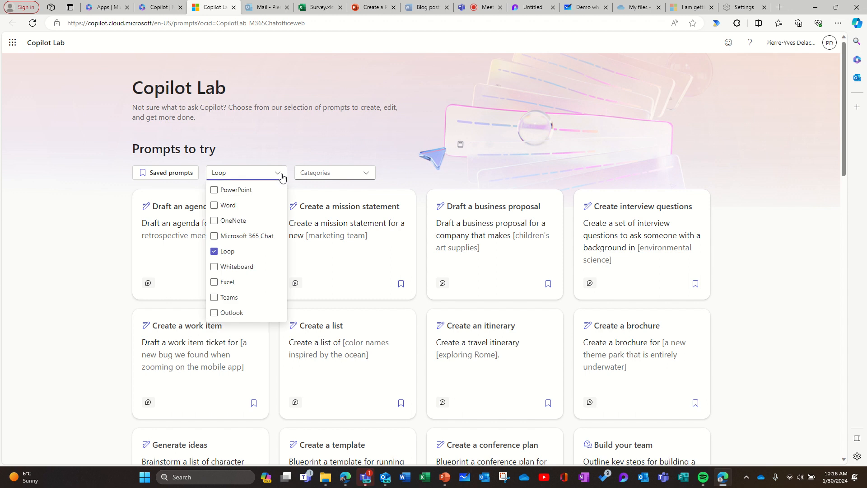
# Copy the "Create interview questions" prompt from Copilot Lab's Loop prompts and switch to the body of the untitled Loop page
pyautogui.click(339, 127)
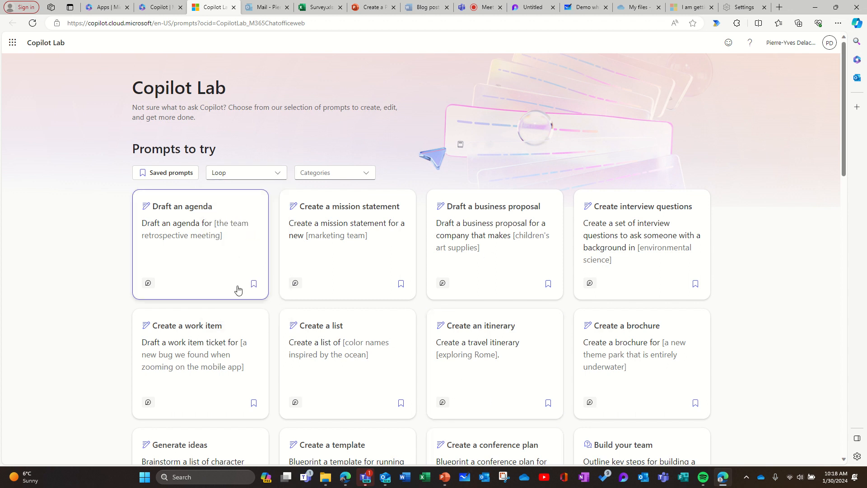
pyautogui.scroll(-5, 248, 329)
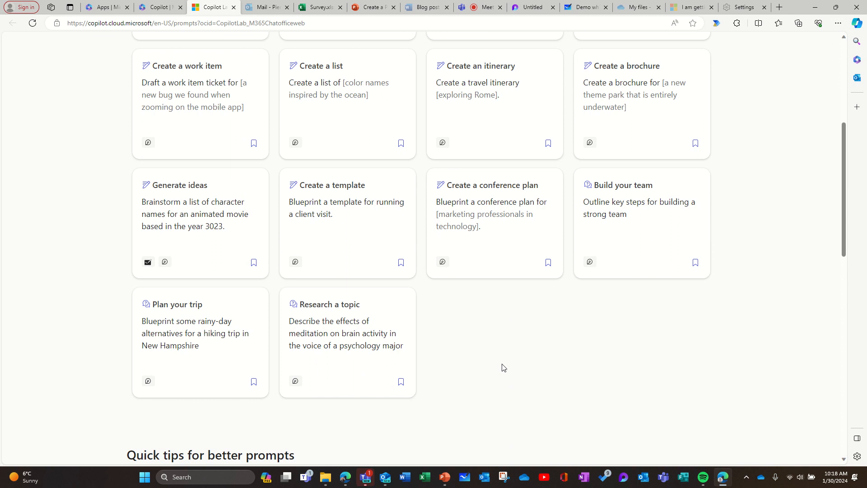
pyautogui.scroll(5, 501, 366)
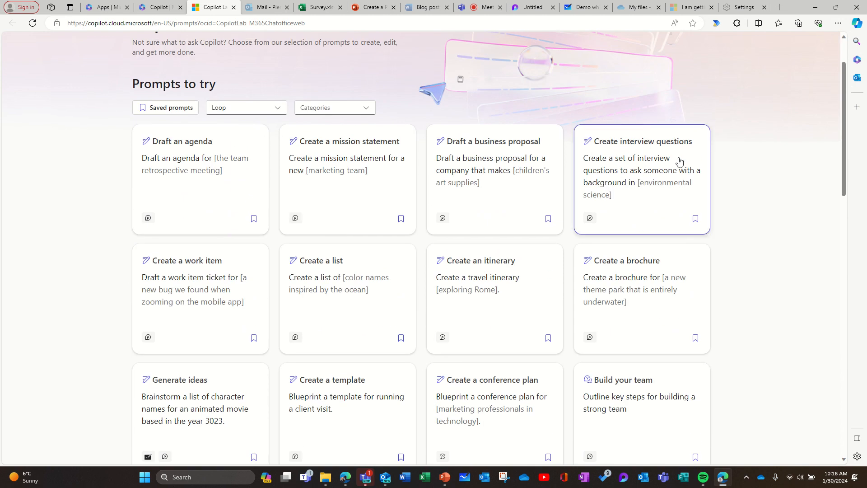
pyautogui.click(589, 184)
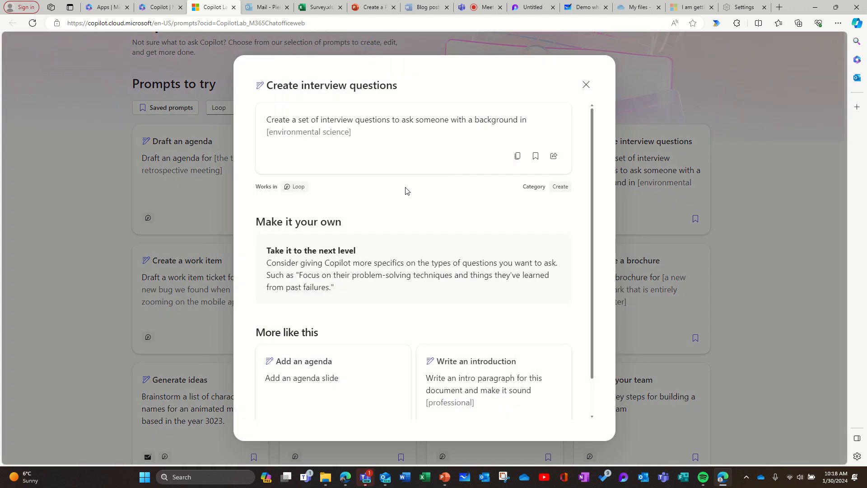
pyautogui.click(517, 158)
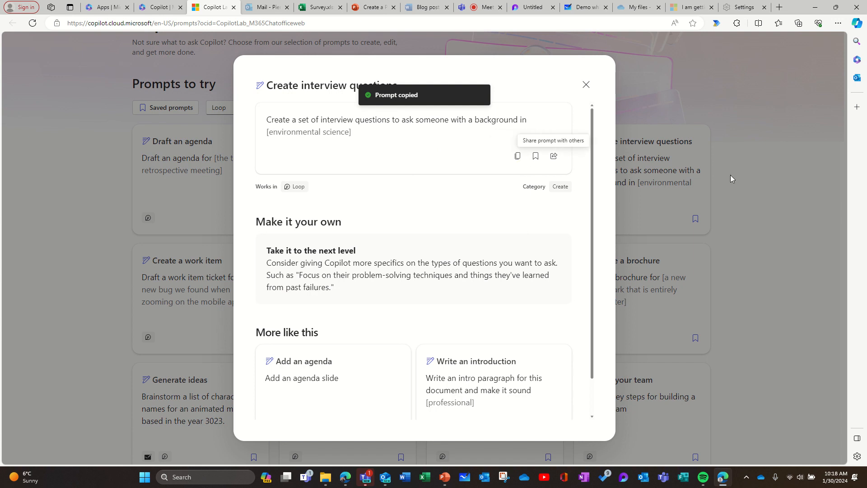
pyautogui.click(773, 189)
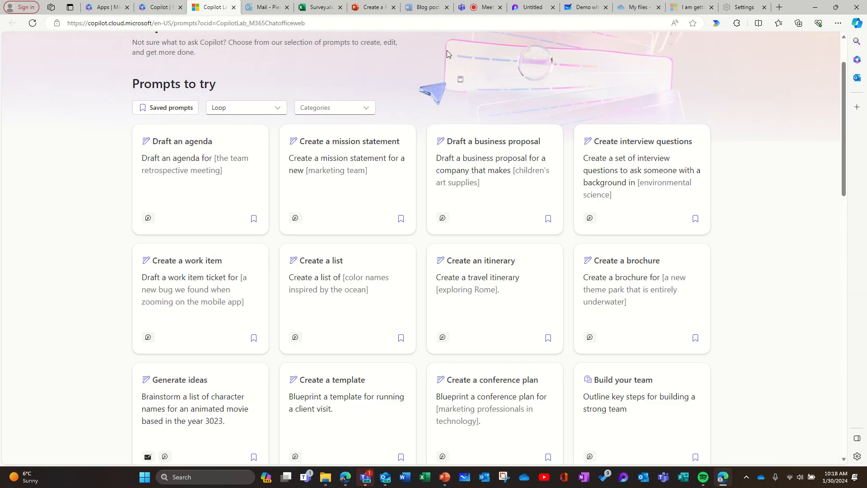
pyautogui.click(526, 8)
pyautogui.click(271, 125)
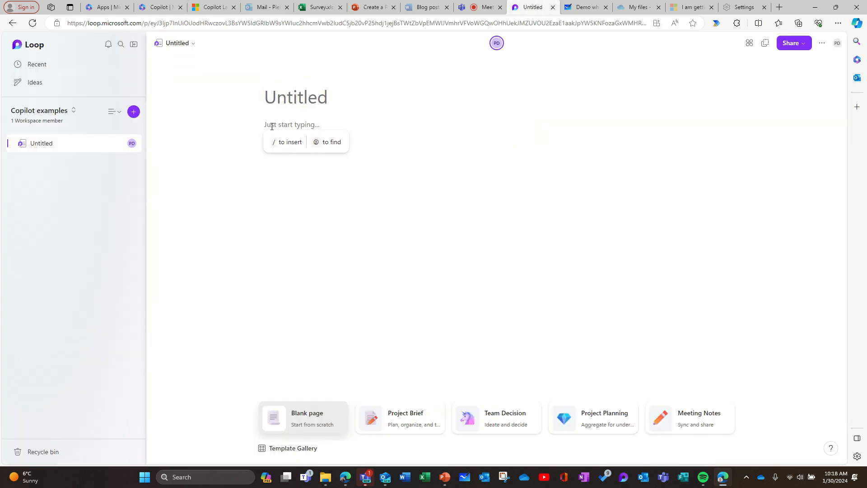
pyautogui.rightClick(321, 123)
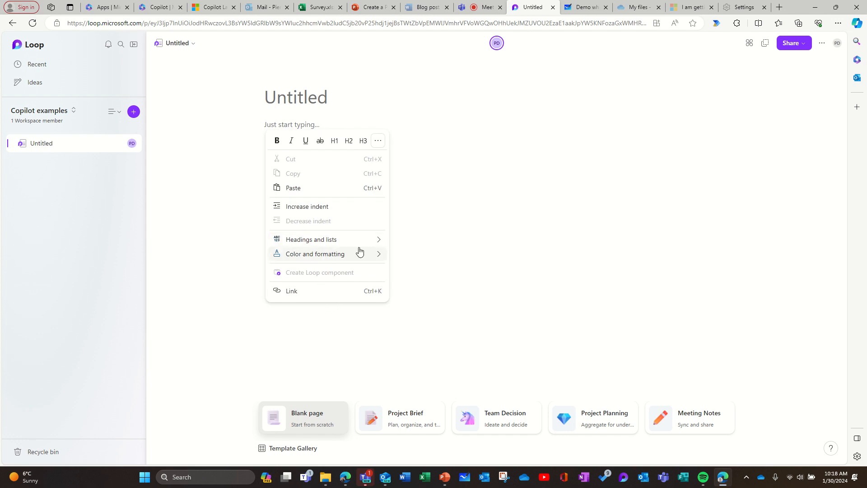
pyautogui.click(550, 191)
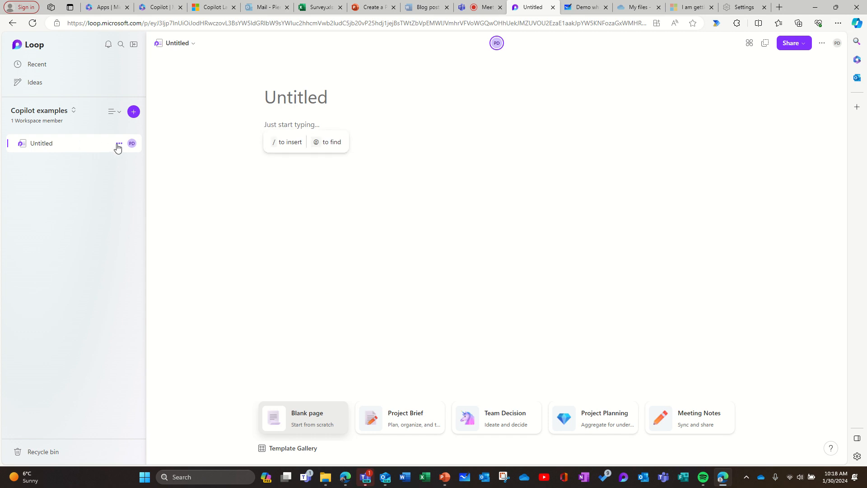
pyautogui.click(119, 144)
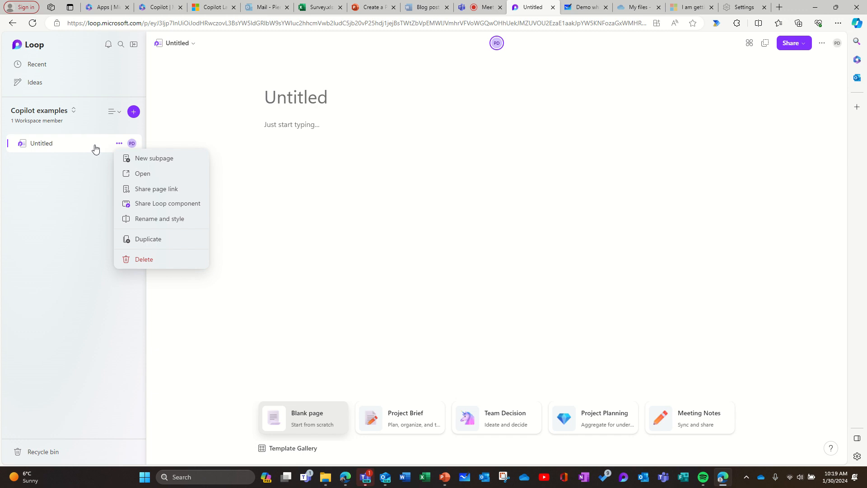
pyautogui.click(117, 144)
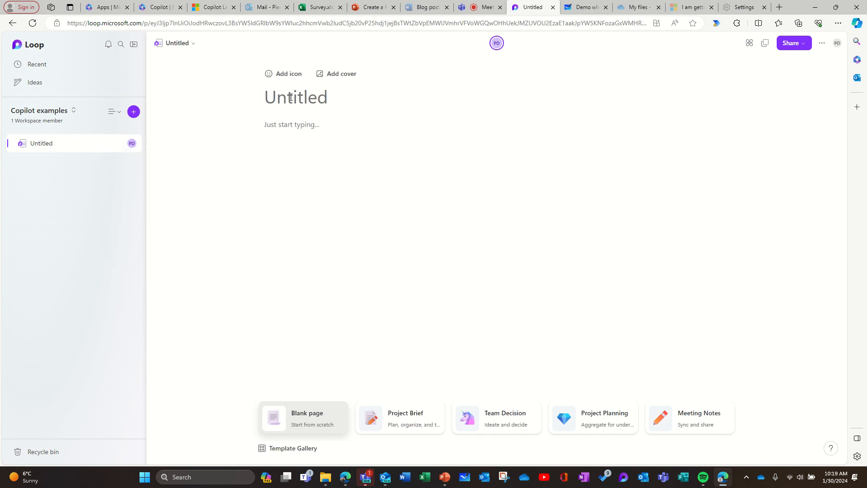
# Enter "Questions for recruitement" as the first line in the untitled page's body
pyautogui.click(265, 128)
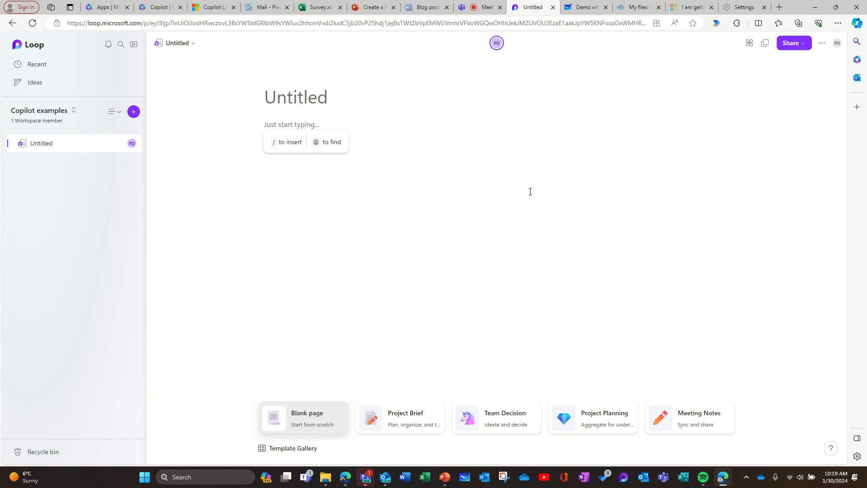
pyautogui.write('Ques')
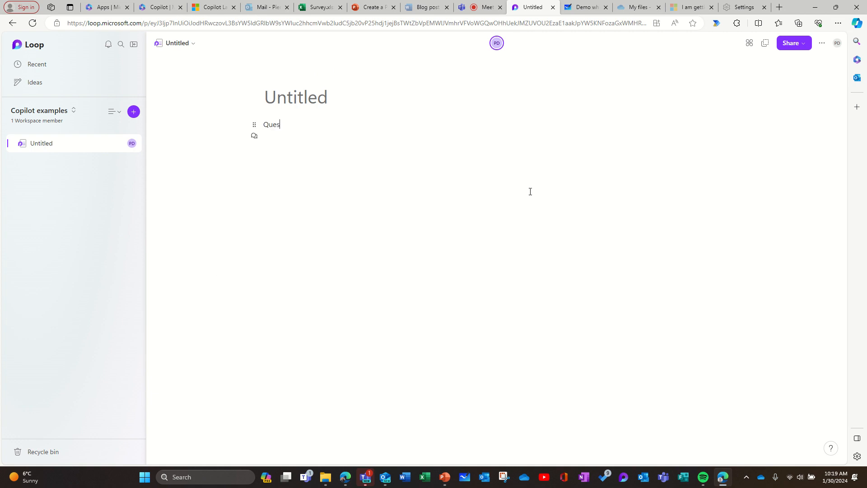
pyautogui.write('tions for recruitement')
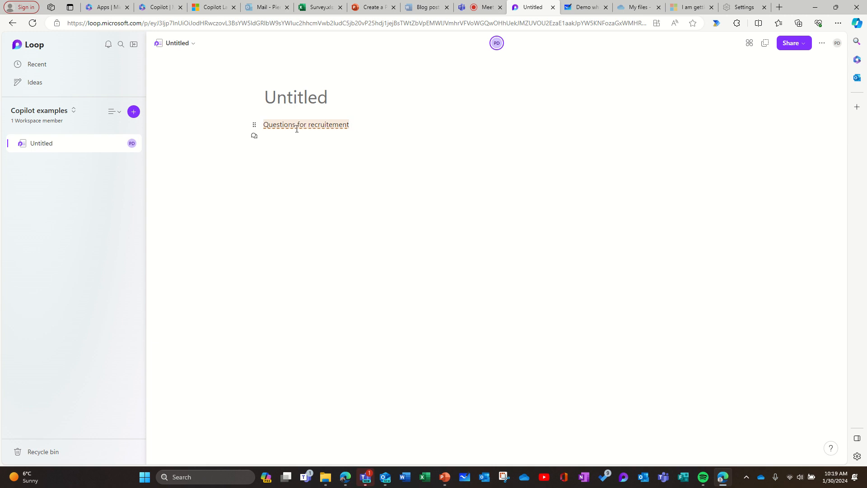
# Start Rewrite with Copilot on the "Questions for recruitement" line and paste the copied interview prompt without its bracketed placeholder
pyautogui.moveTo(264, 126); pyautogui.dragTo(350, 125)
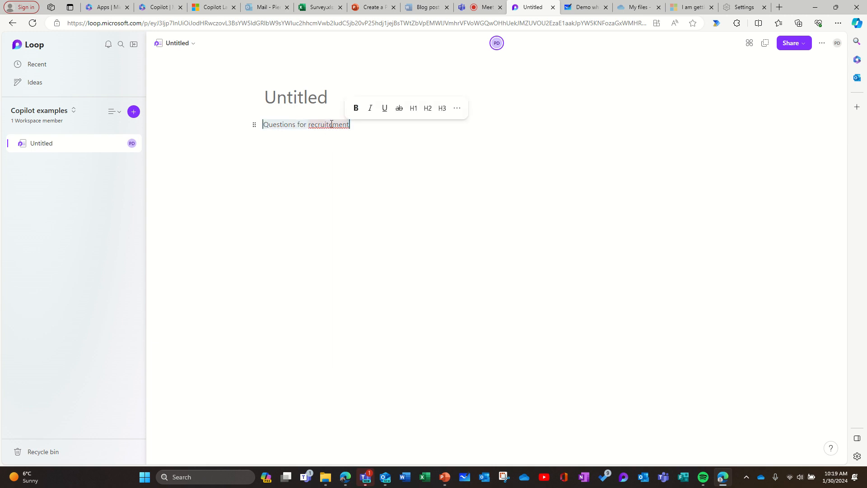
pyautogui.rightClick(331, 123)
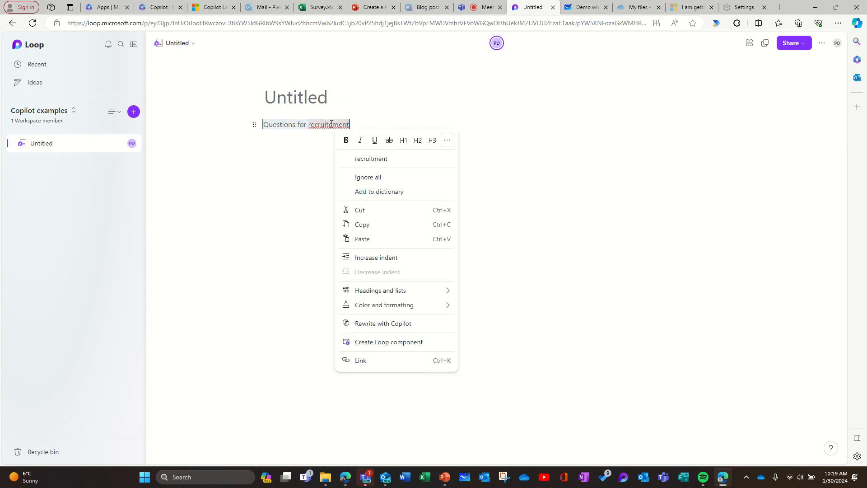
pyautogui.click(399, 324)
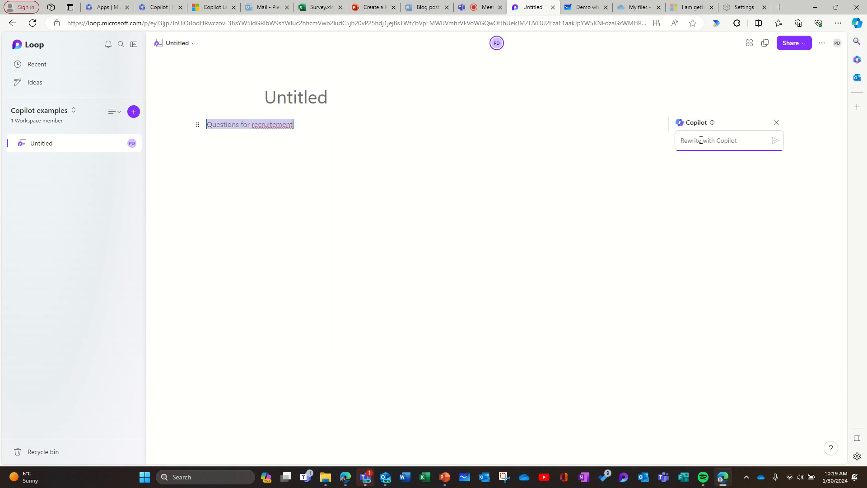
pyautogui.hotkey('ctrl', 'v')
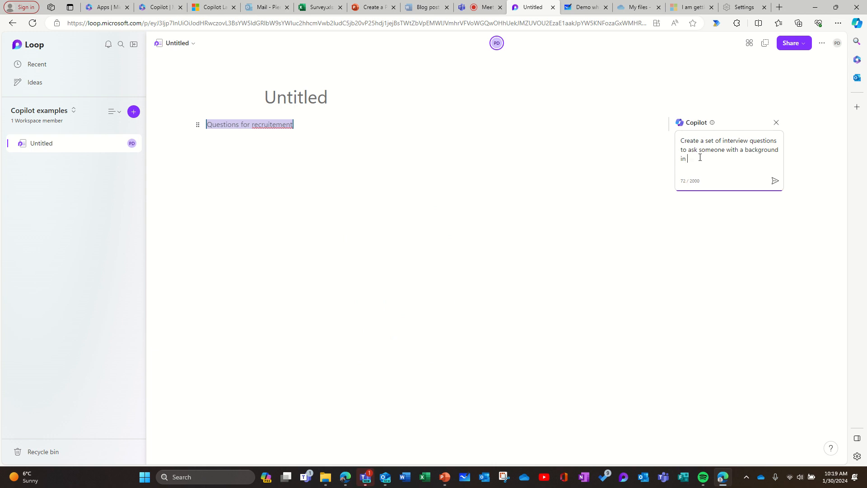
# Complete the end of the Copilot prompt with "OCM for a M365 consulting candidate"
pyautogui.write('OCM')
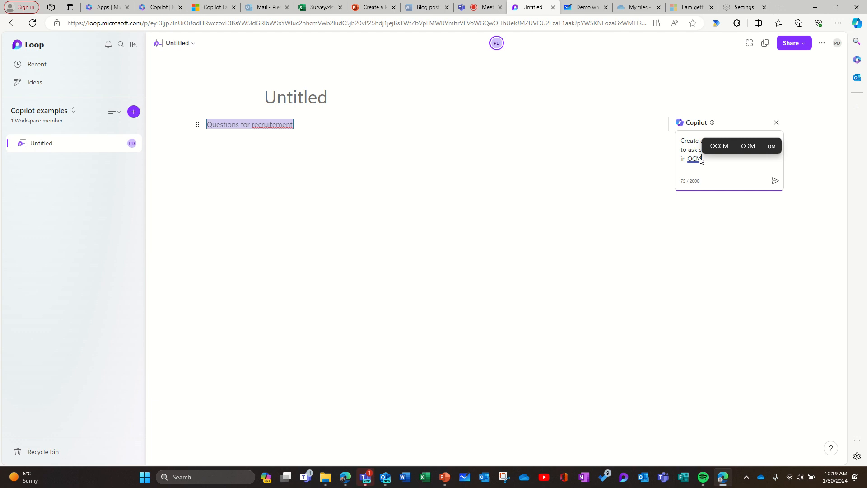
pyautogui.write(' for a')
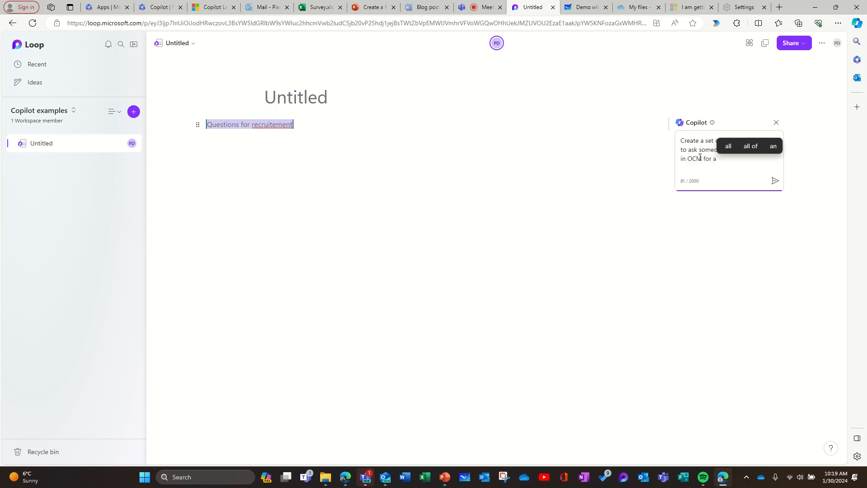
pyautogui.write(' man')
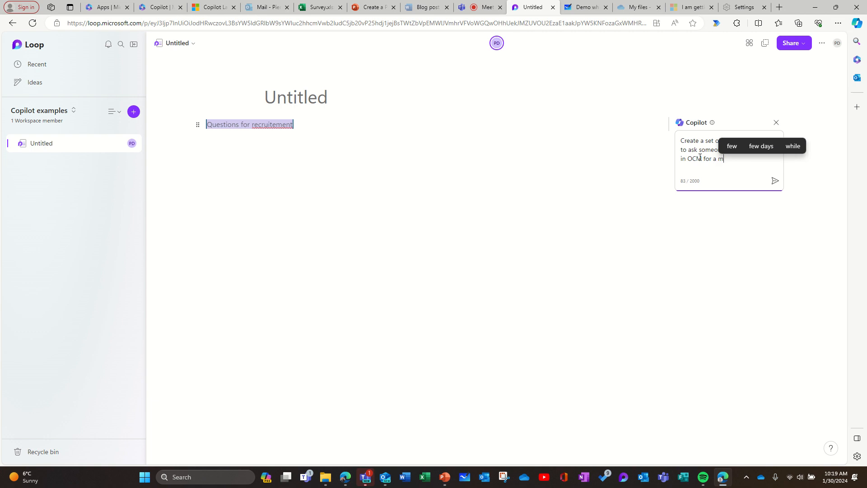
pyautogui.press('BackSpace')
pyautogui.press('BackSpace')
pyautogui.press('BackSpace')
pyautogui.write('M36')
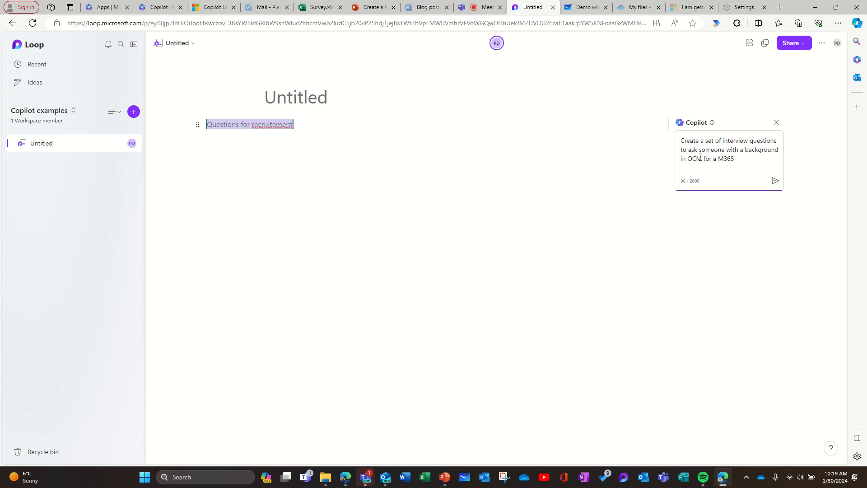
pyautogui.write('5 ')
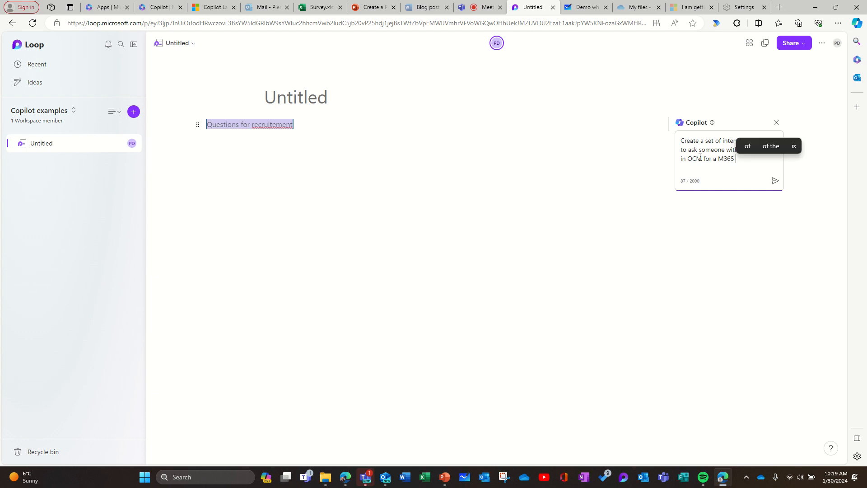
pyautogui.write('consult')
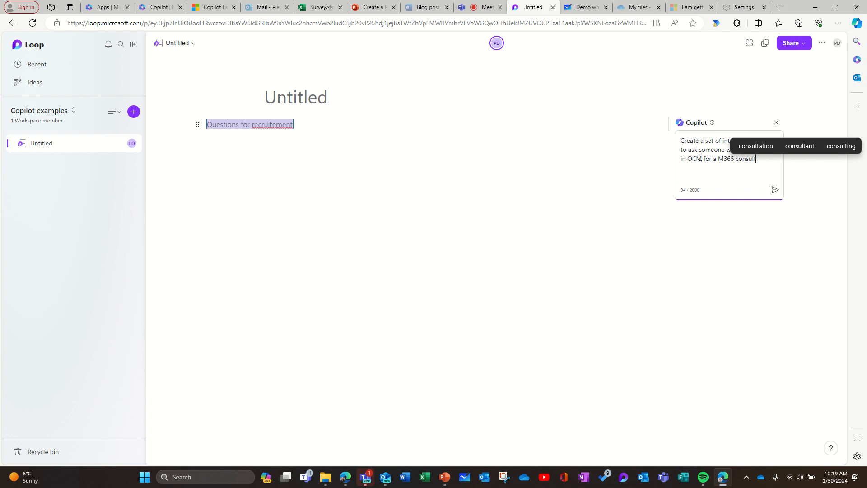
pyautogui.write('ing')
pyautogui.write(' candidae')
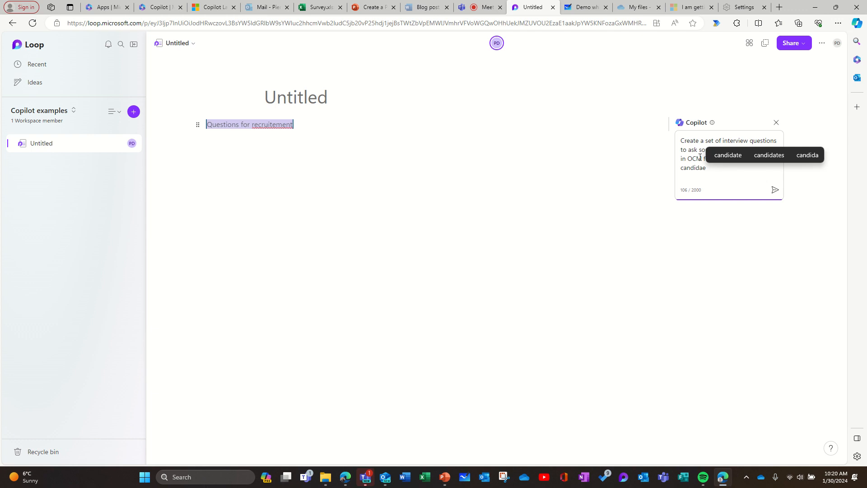
pyautogui.press('BackSpace')
pyautogui.write('te')
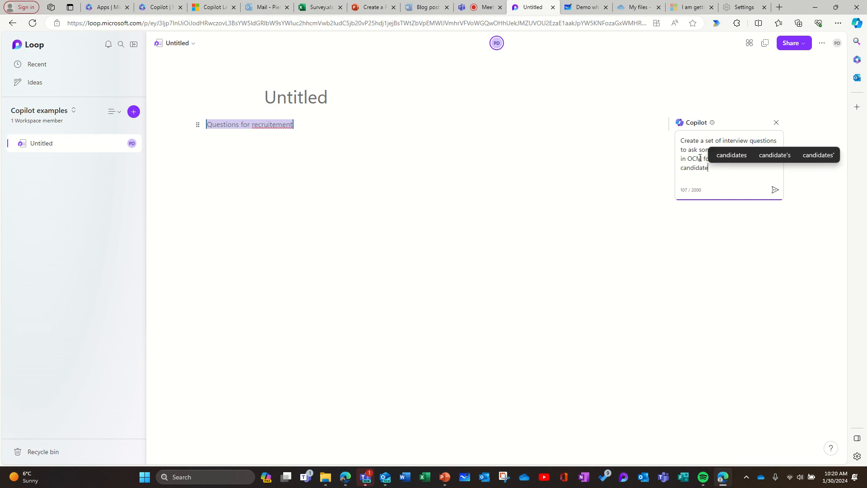
# Replace "with a background in OCM" in the Copilot prompt with "applying" and insert "OCM" before "consulting"
pyautogui.click(692, 151)
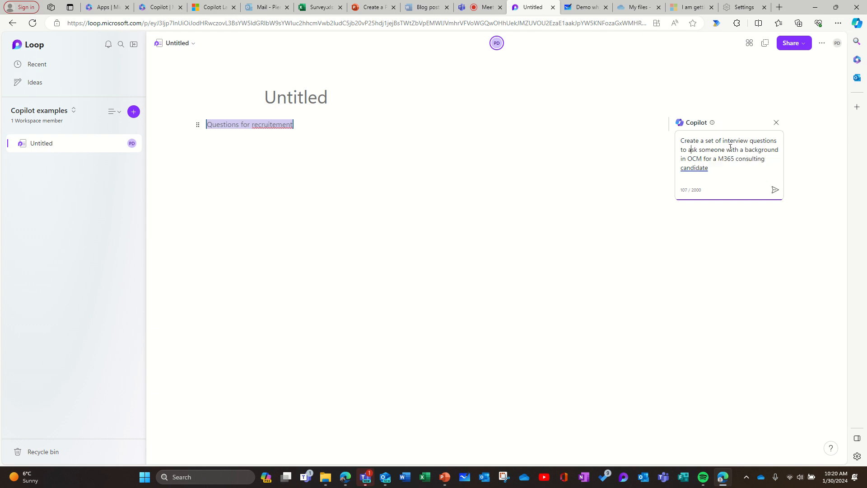
pyautogui.moveTo(726, 149); pyautogui.dragTo(705, 160)
pyautogui.write('app;ying')
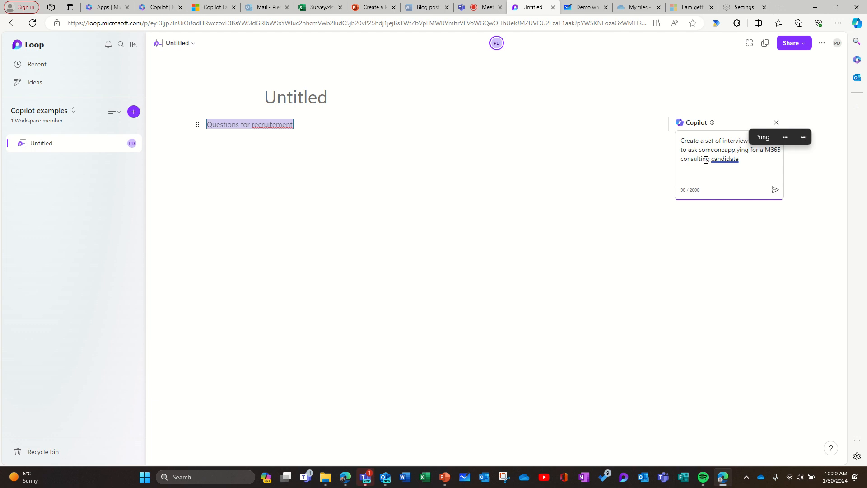
pyautogui.rightClick(732, 150)
pyautogui.rightClick(739, 151)
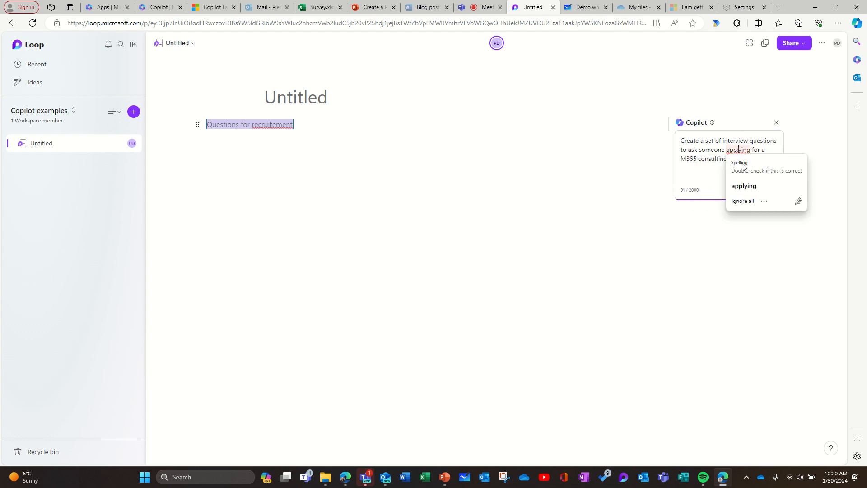
pyautogui.press('BackSpace')
pyautogui.write('l')
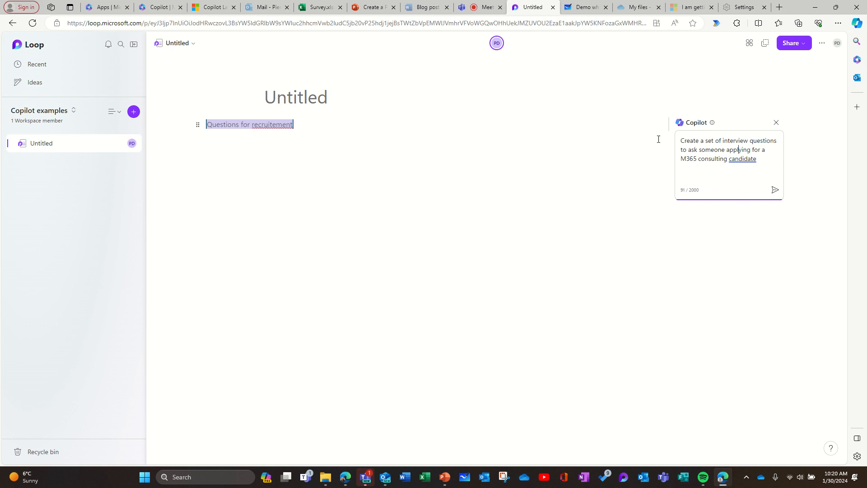
pyautogui.click(698, 159)
pyautogui.write('OCM')
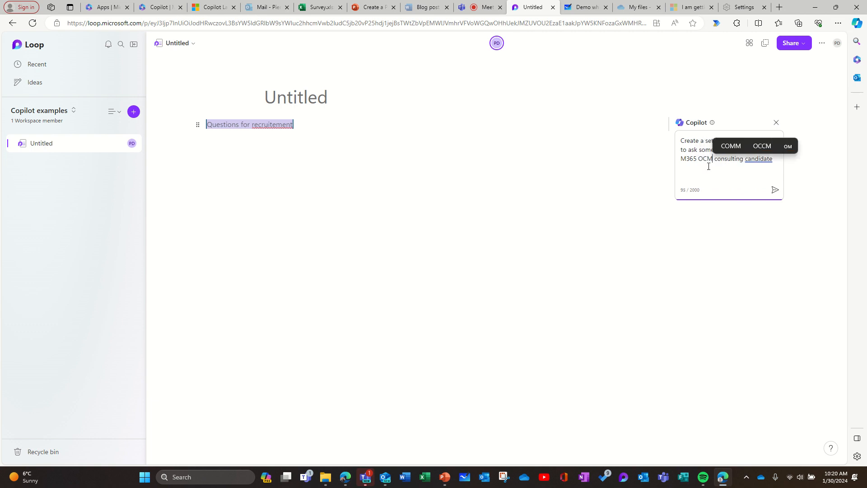
# Replace "candidate" at the end of the Copilot prompt with "position" and submit the prompt to generate the interview questions
pyautogui.click(758, 158)
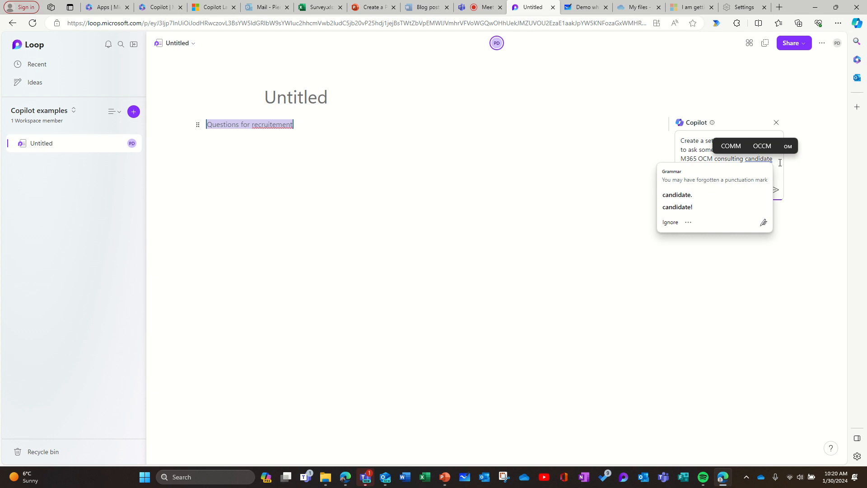
pyautogui.doubleClick(771, 157)
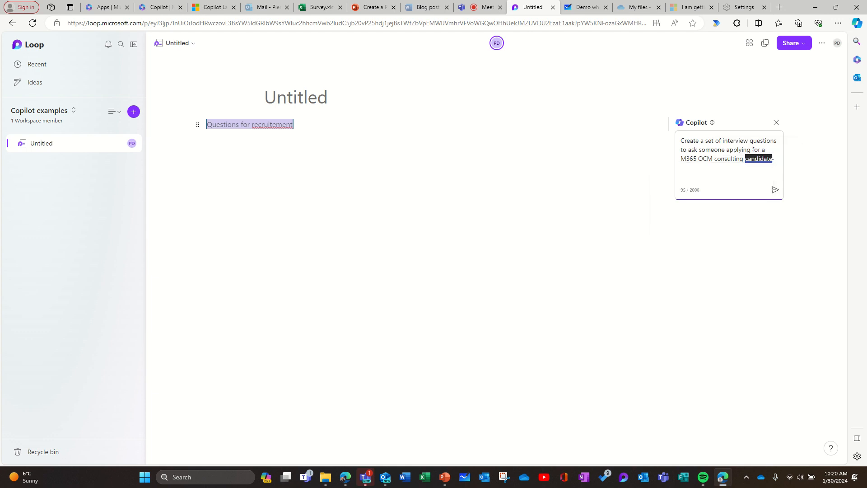
pyautogui.press('BackSpace')
pyautogui.write('j')
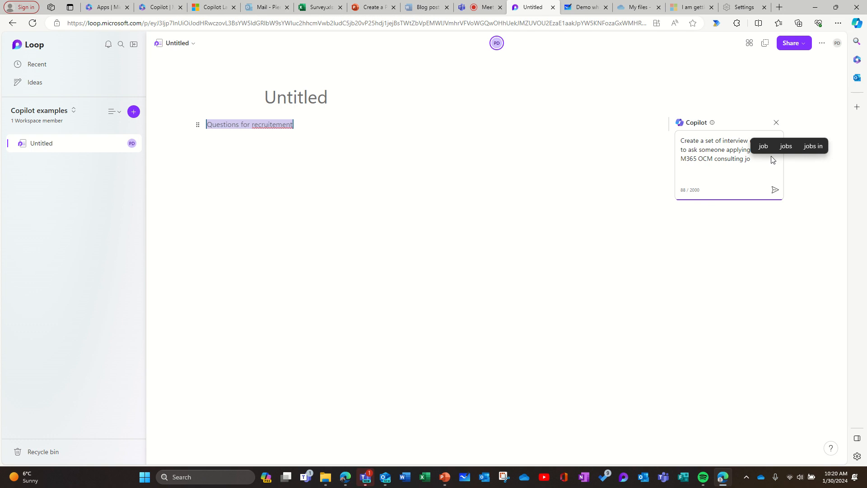
pyautogui.press('BackSpace')
pyautogui.write('pos')
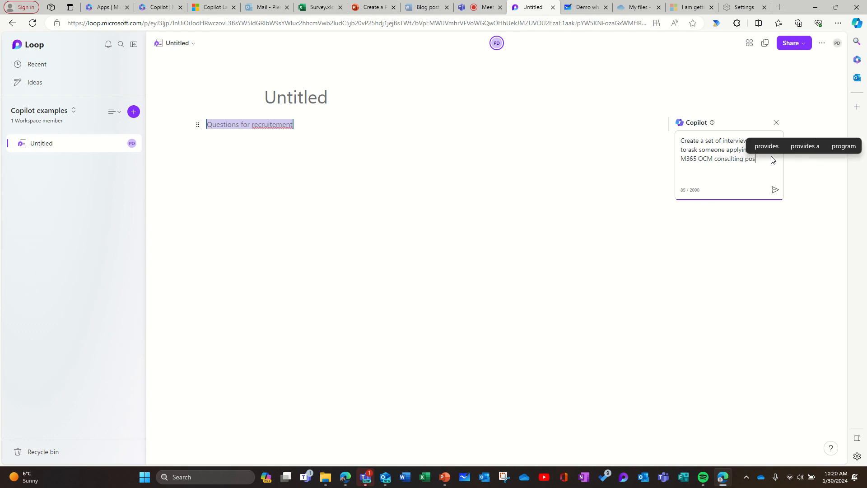
pyautogui.write('ition')
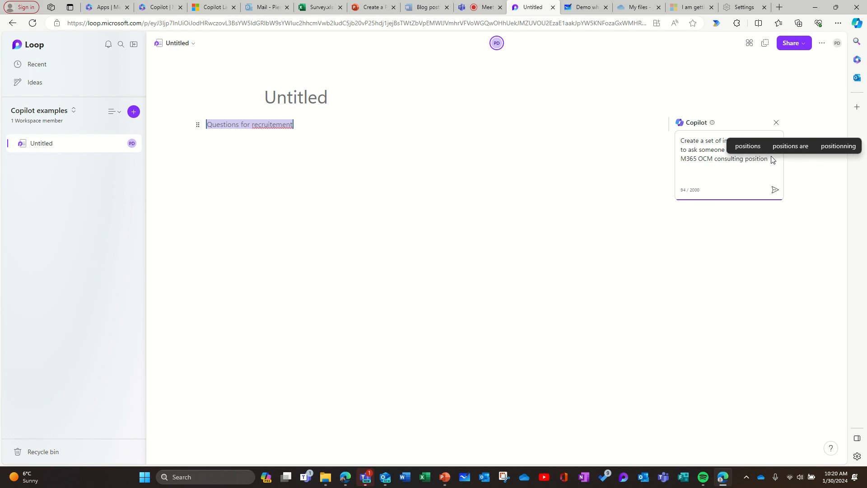
pyautogui.click(775, 192)
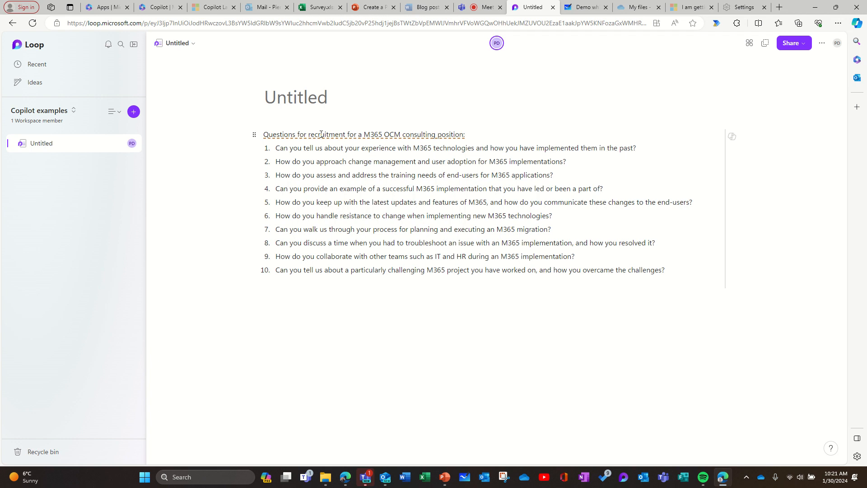
# Title the untitled page "Recruitment"
pyautogui.click(303, 102)
pyautogui.write('R')
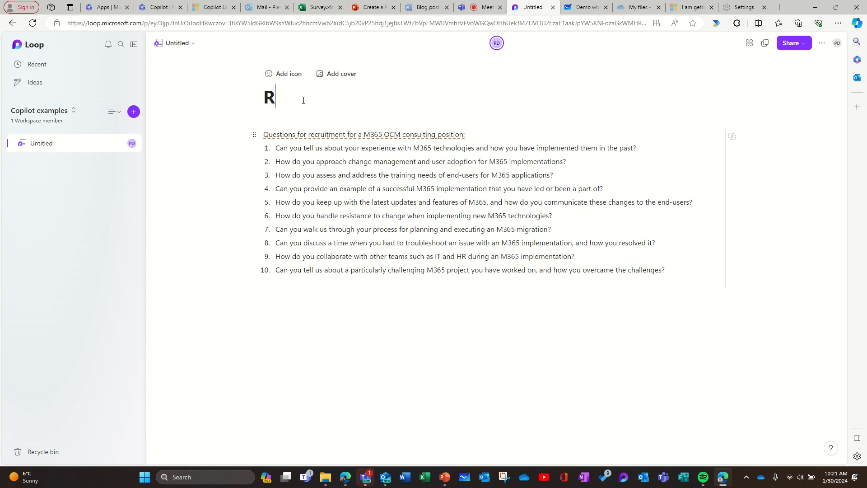
pyautogui.write('ecruitment')
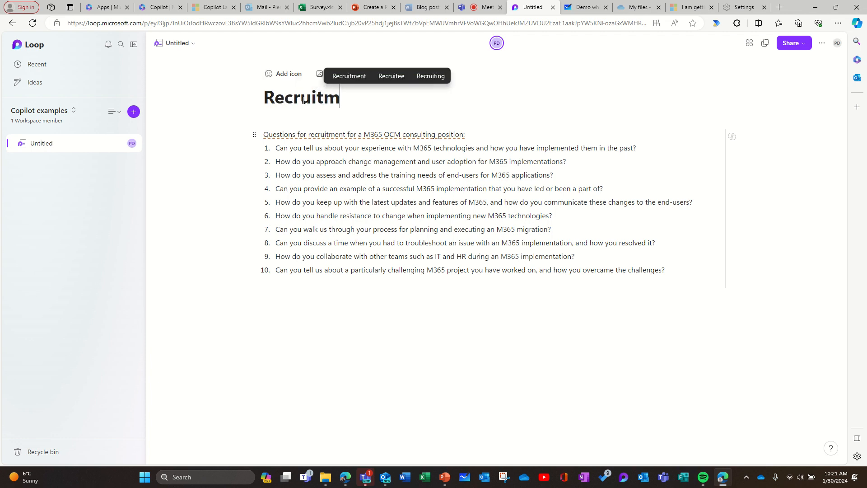
pyautogui.click(320, 346)
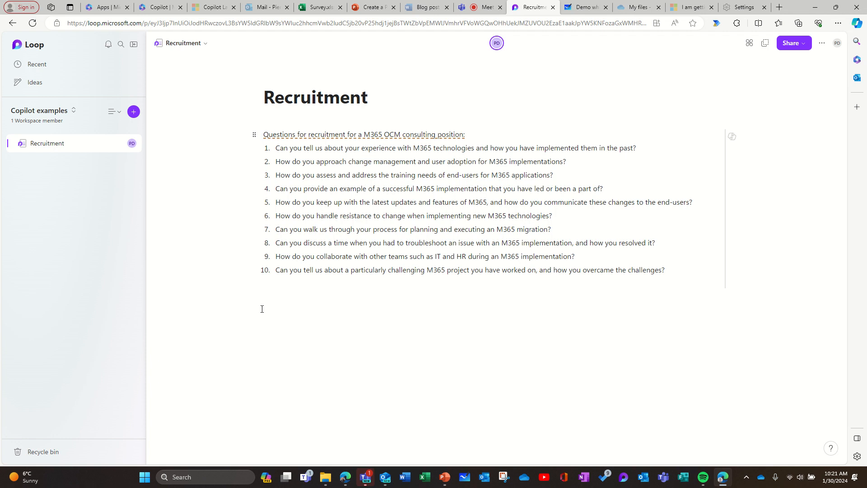
# Add the line "Test" below the generated interview questions and start Rewrite with Copilot on that word
pyautogui.click(262, 309)
pyautogui.write('Test')
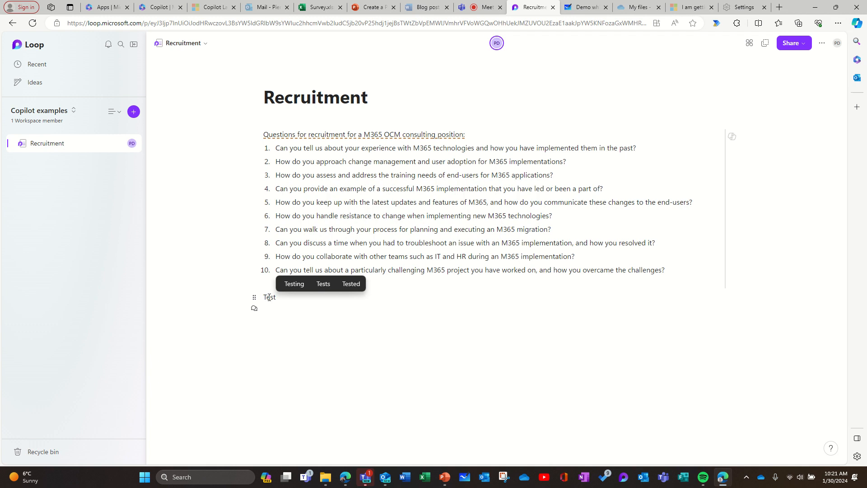
pyautogui.rightClick(269, 297)
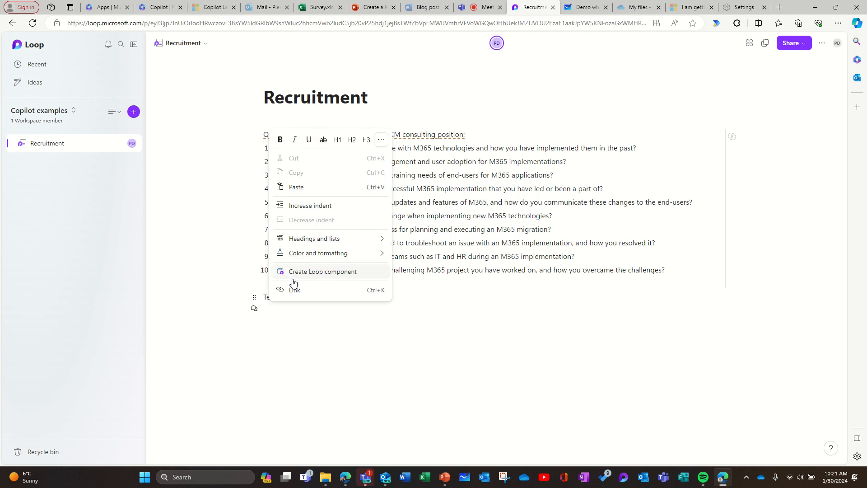
pyautogui.click(284, 316)
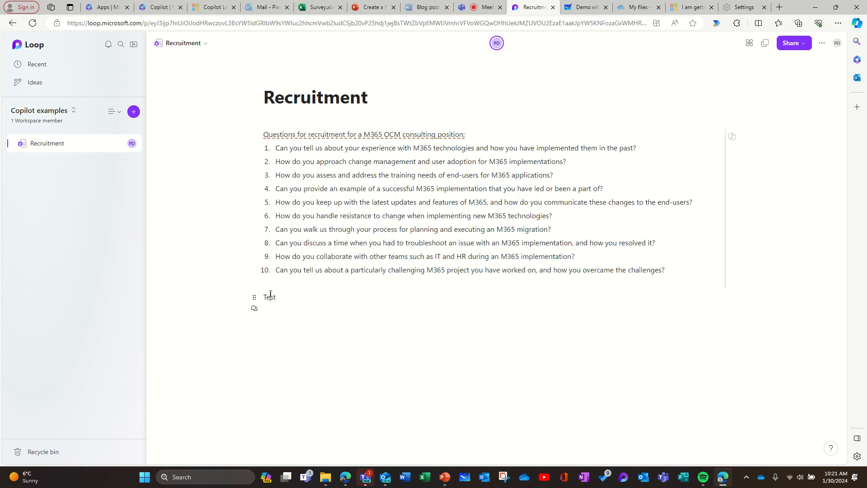
pyautogui.doubleClick(271, 296)
pyautogui.rightClick(271, 293)
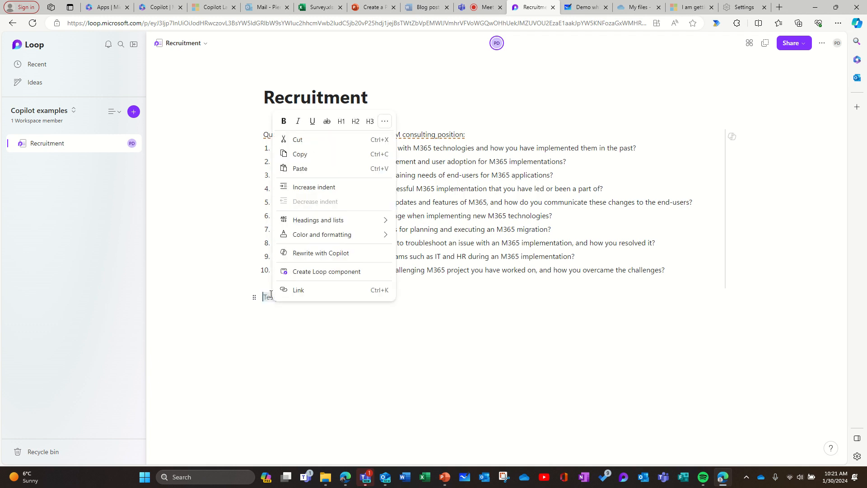
pyautogui.click(315, 254)
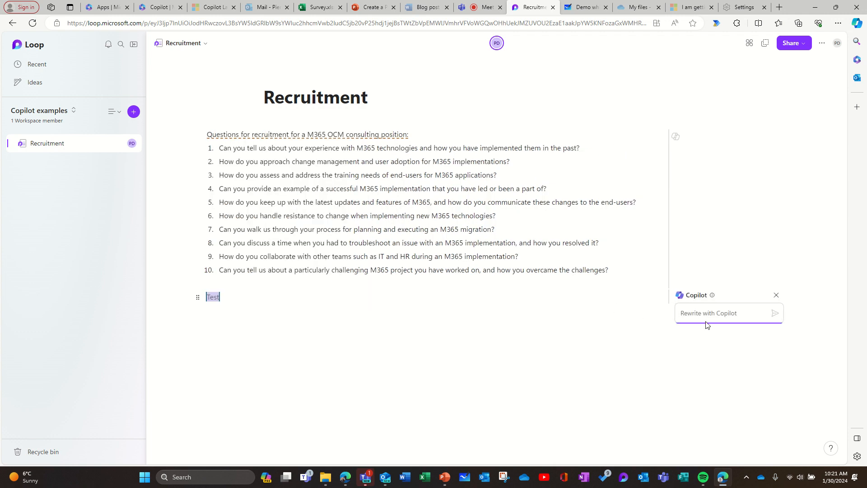
# Enter the Copilot prompt text "Create a table of skills needed for an M365 OCM consultant position"
pyautogui.write('Create a table')
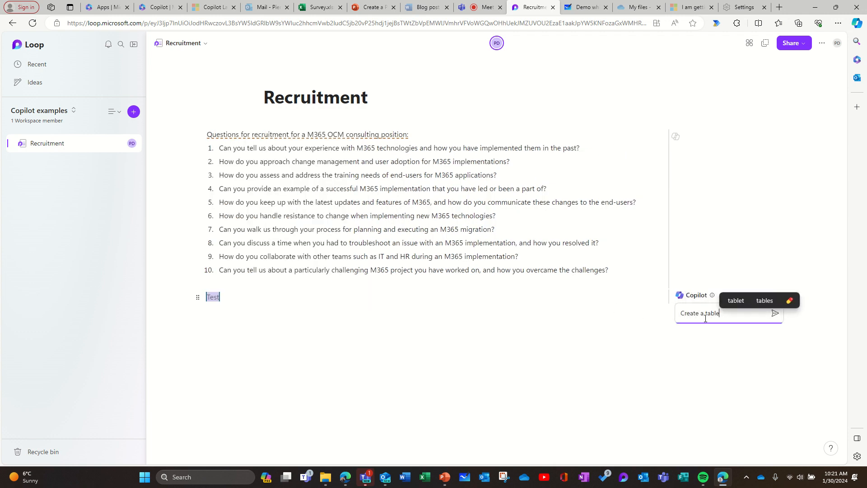
pyautogui.write(' o')
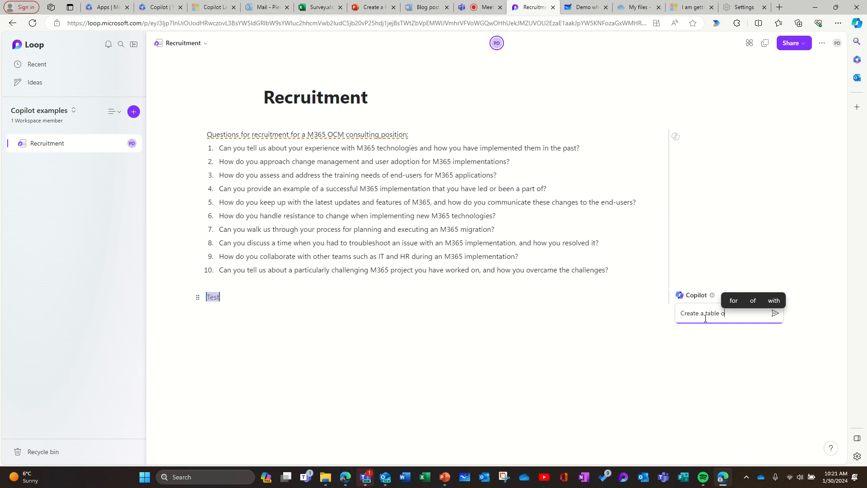
pyautogui.write('f ski')
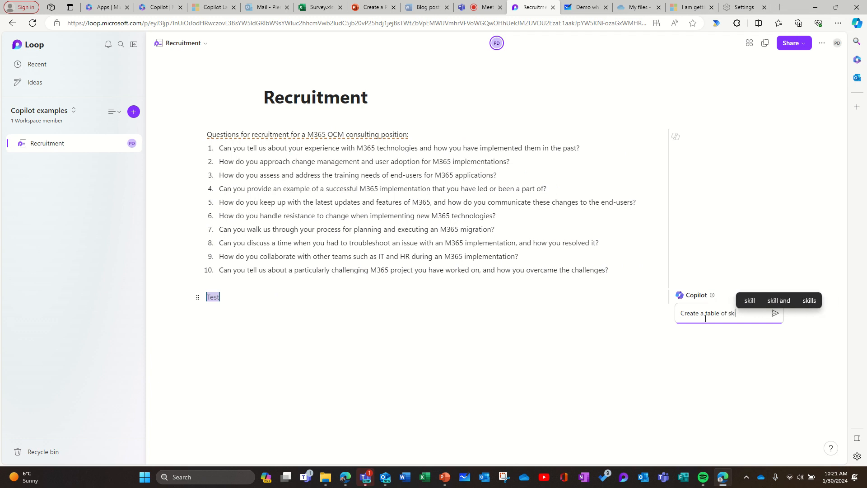
pyautogui.write('lls nee')
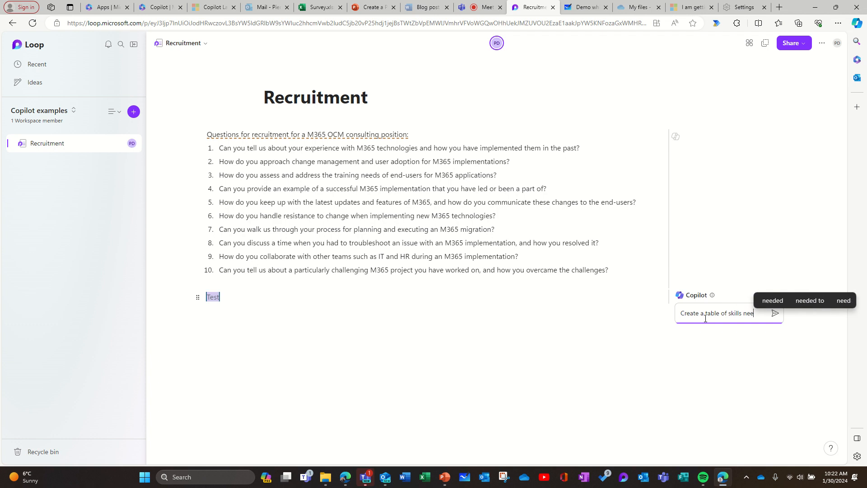
pyautogui.write('ded for')
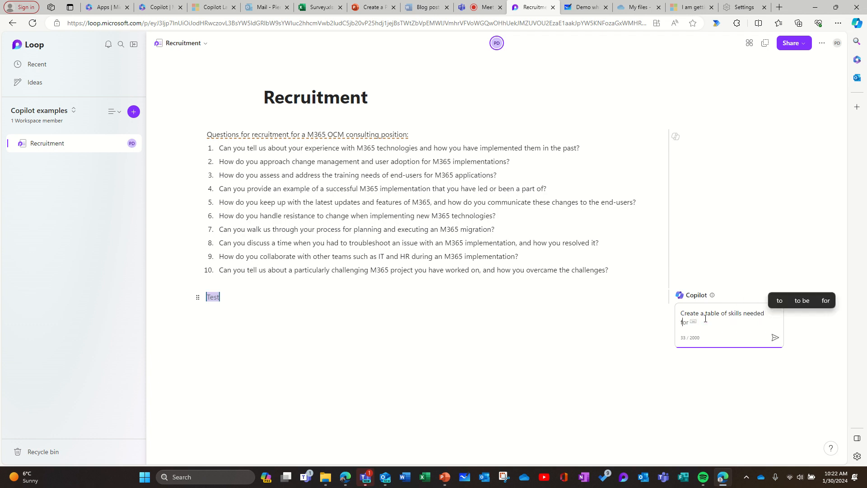
pyautogui.write(' a')
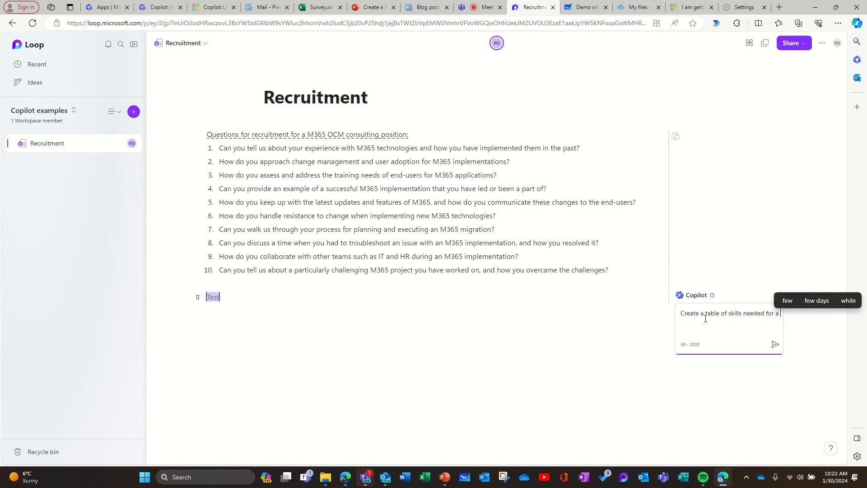
pyautogui.write('n ')
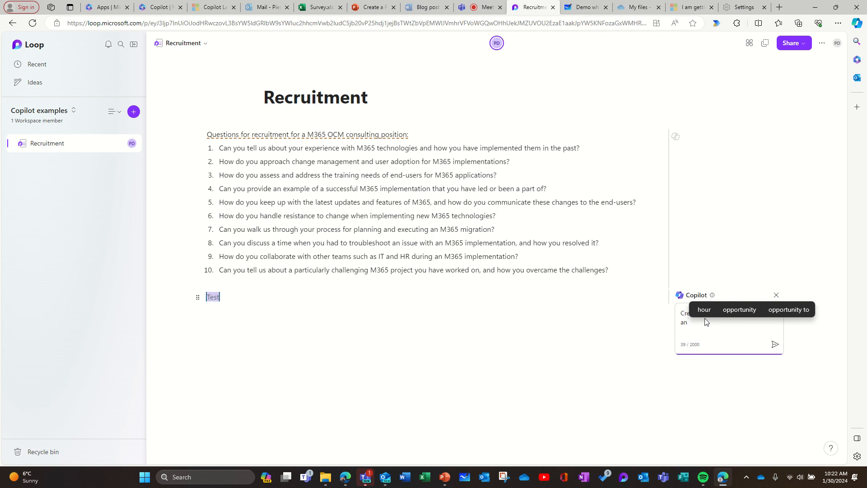
pyautogui.write('M365 O')
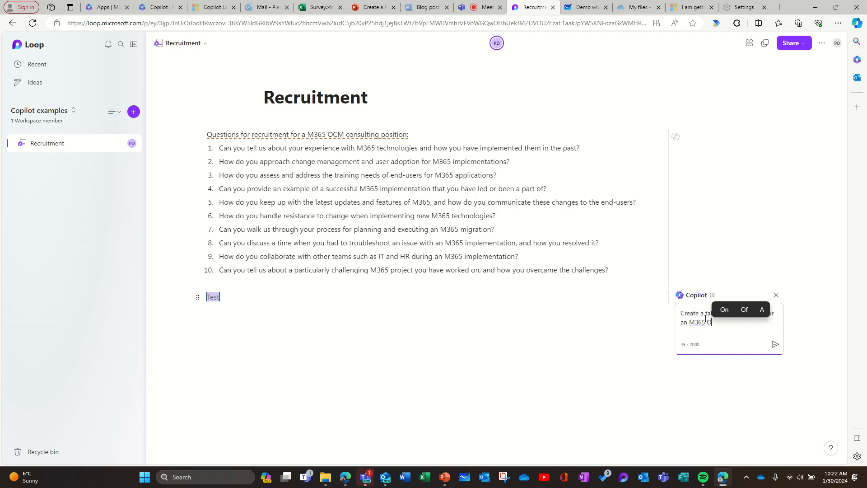
pyautogui.write('CM consult')
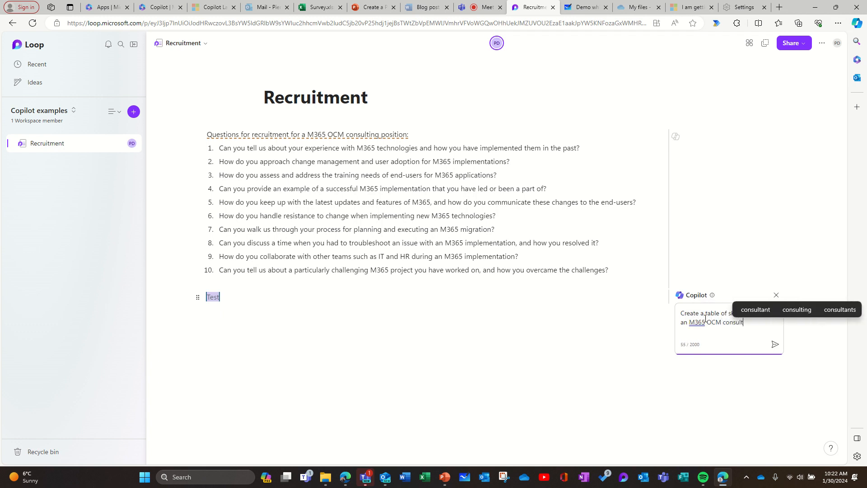
pyautogui.write('ant positi')
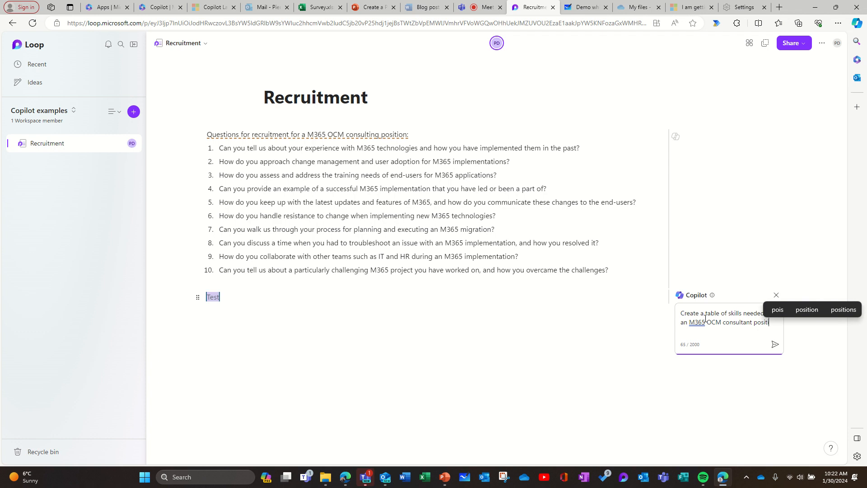
pyautogui.write('on')
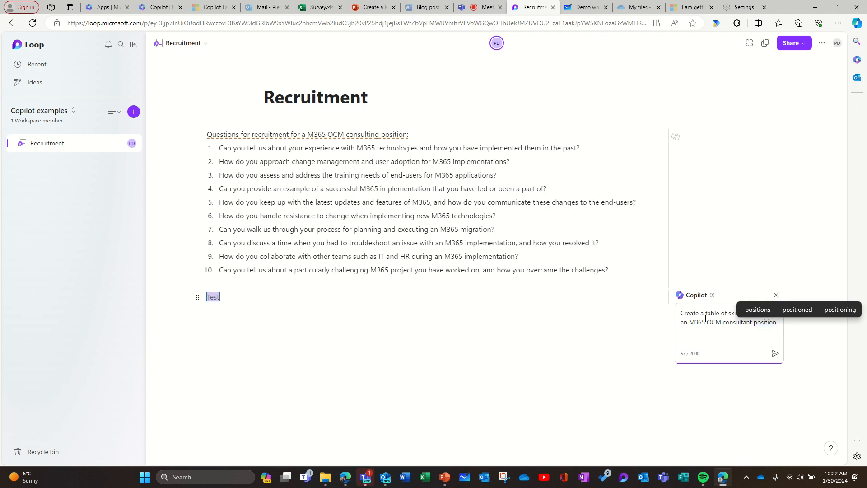
# Extend the Copilot prompt with "with a column to rate the candidate?" and submit it to generate the skills table
pyautogui.write(' with ')
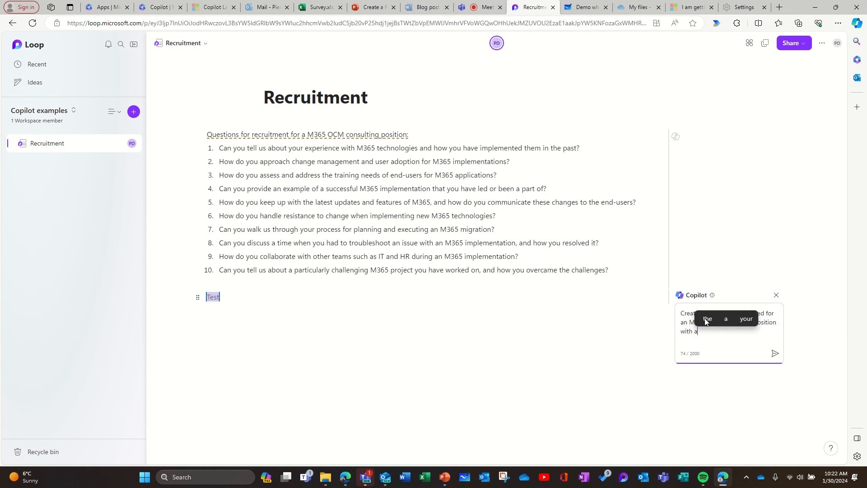
pyautogui.write('a column ')
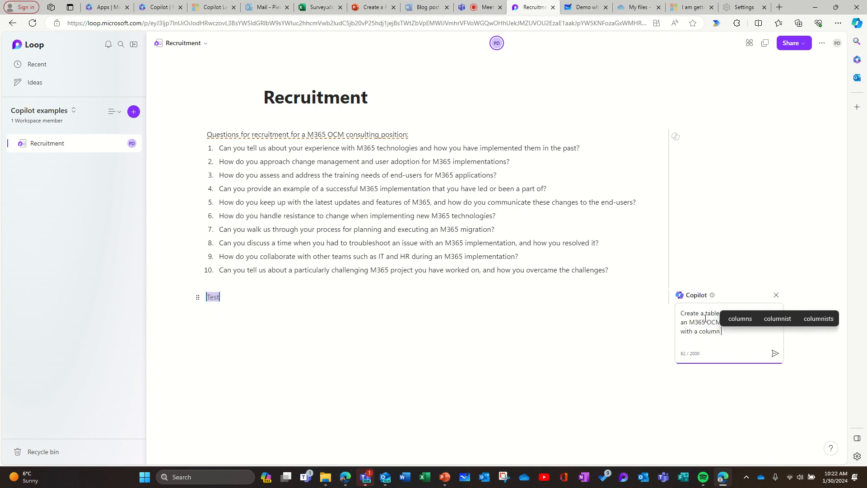
pyautogui.write('to rate')
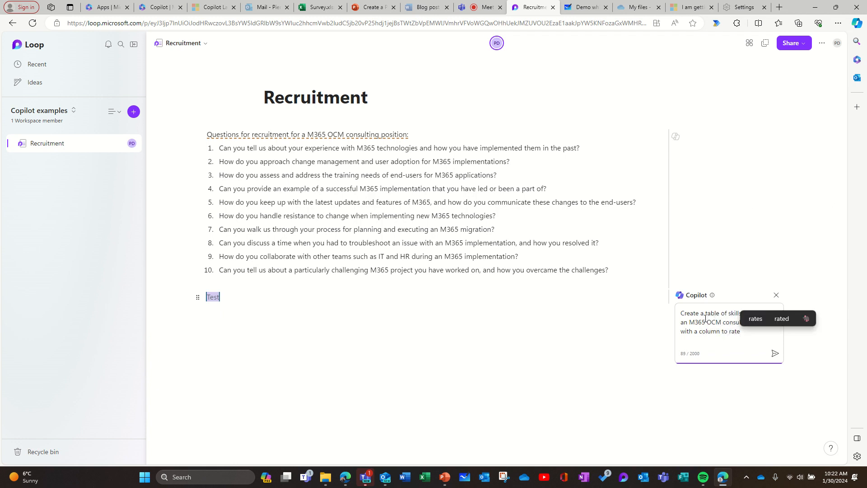
pyautogui.write(' the candidate')
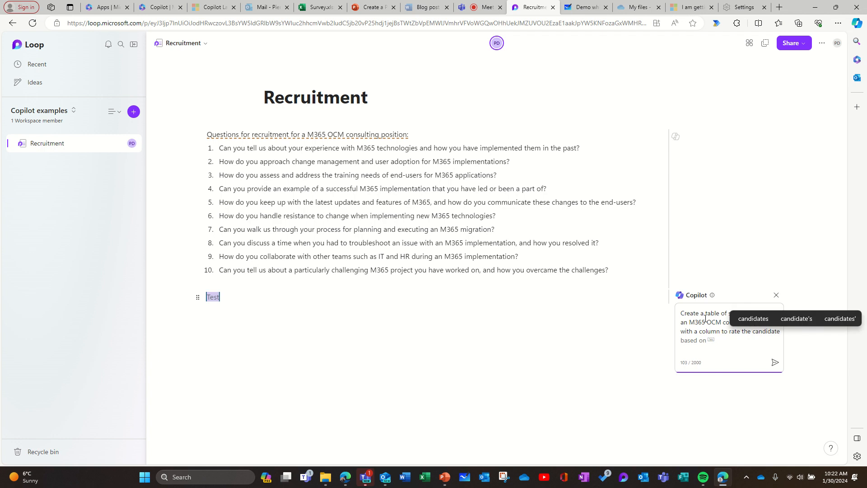
pyautogui.write('?')
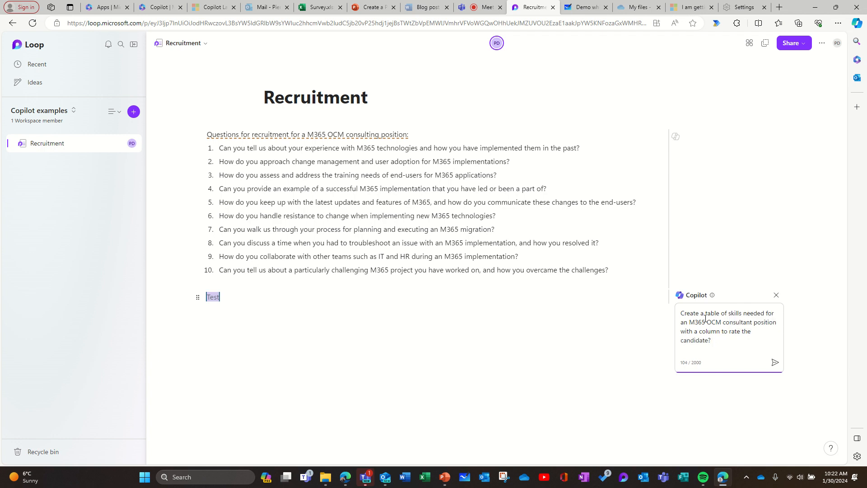
pyautogui.press('Return')
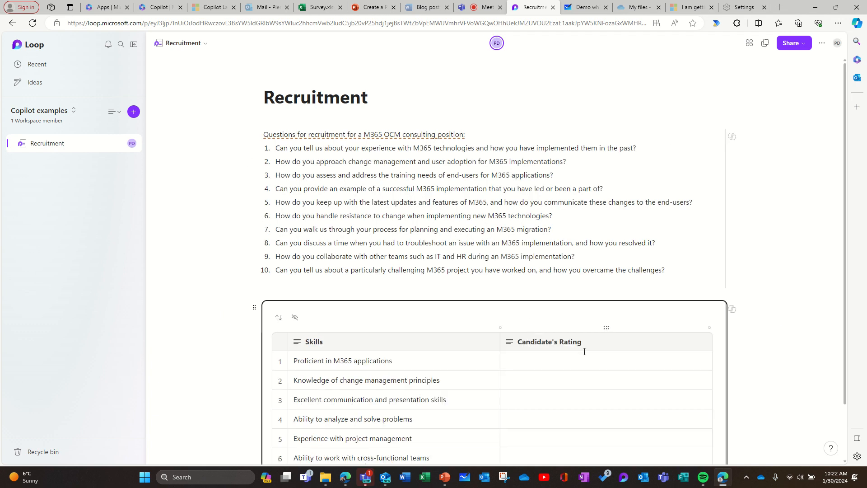
pyautogui.scroll(-2, 576, 341)
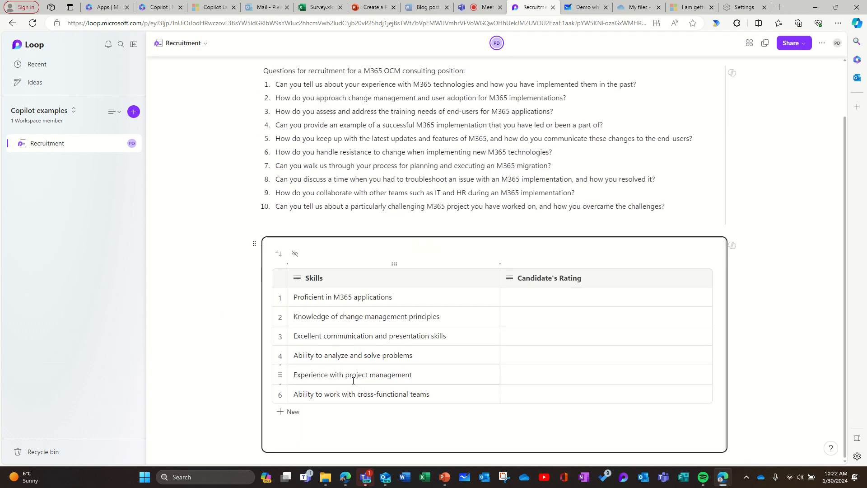